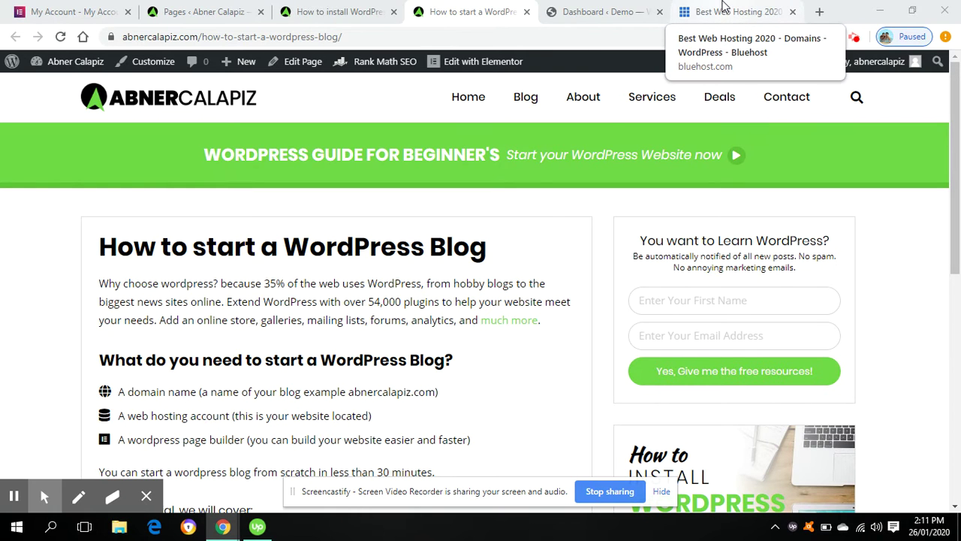
Switch to the Bluehost site and open its shared web hosting page
left_click(724, 9)
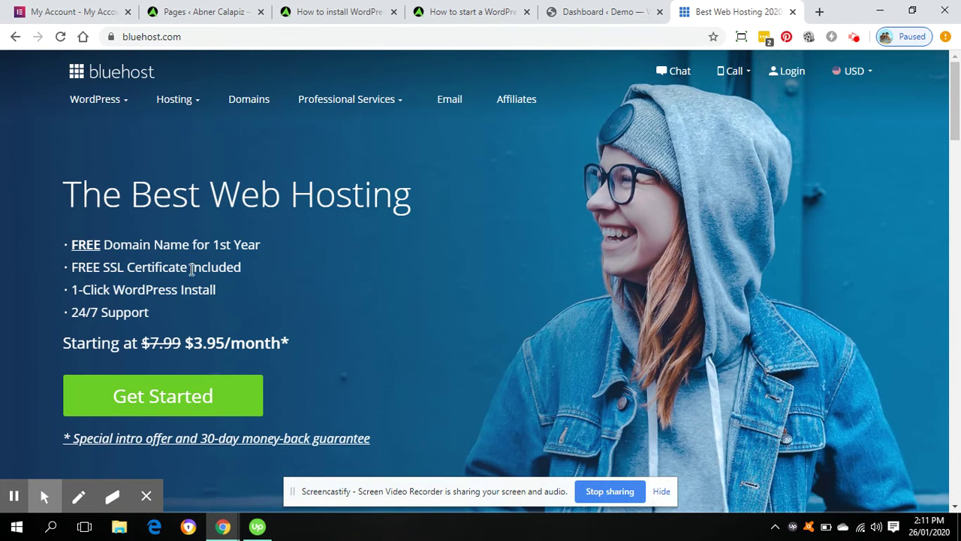
left_click(178, 105)
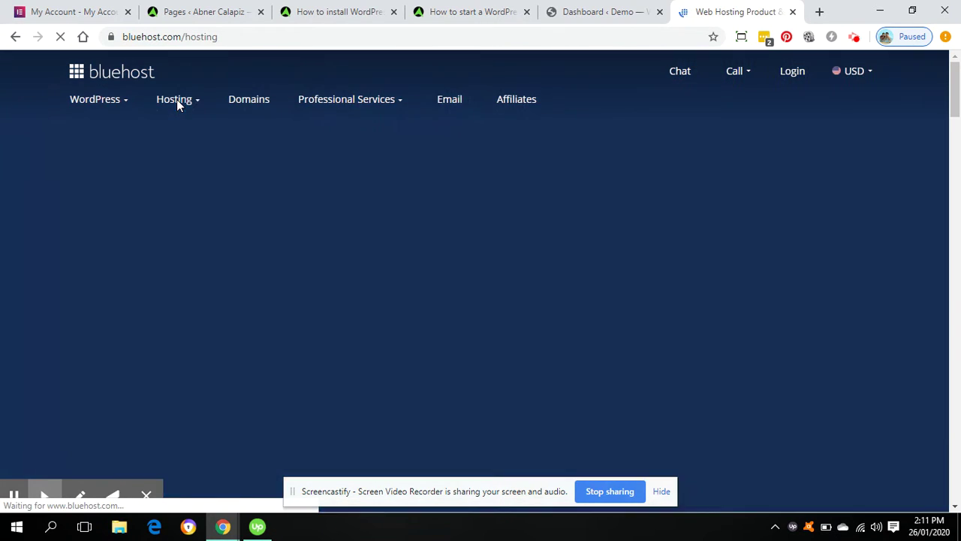
scroll(543, 204, "down", 10)
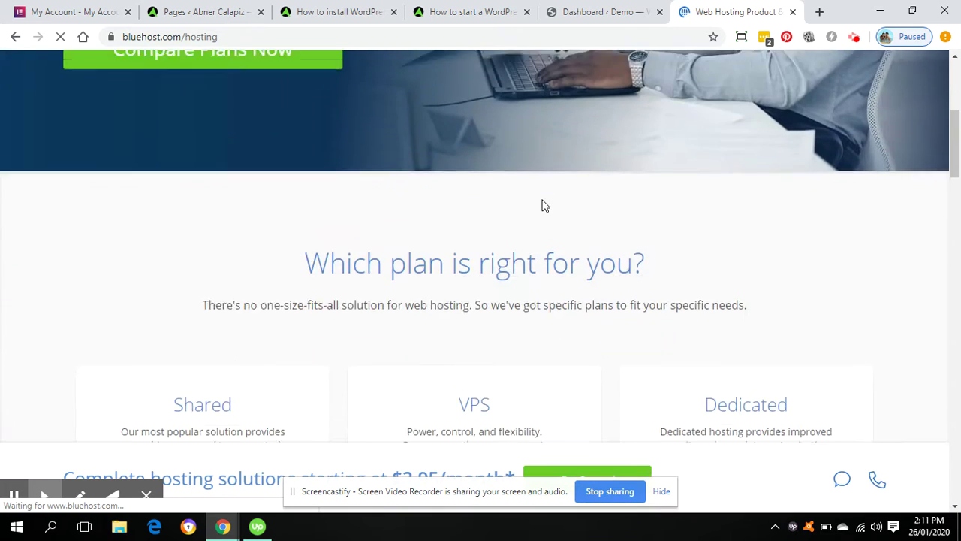
left_click(202, 249)
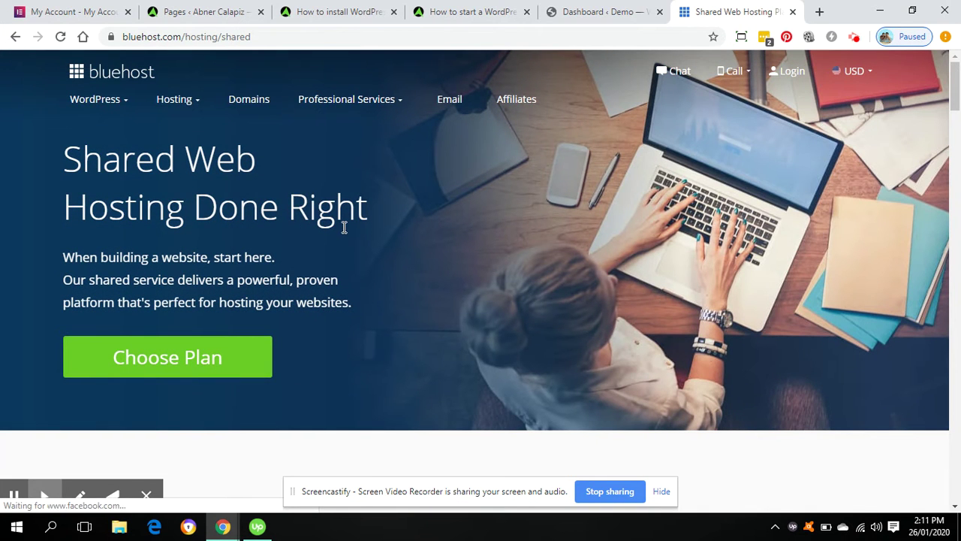
Select the recommended Choice Plus plan among the shared hosting plans to start the signup
scroll(388, 230, "down", 4)
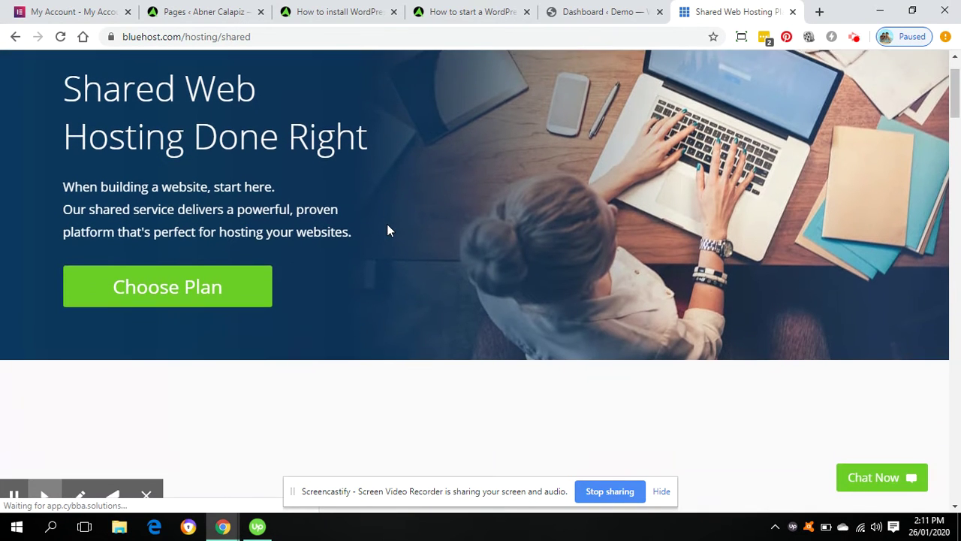
scroll(387, 223, "down", 2)
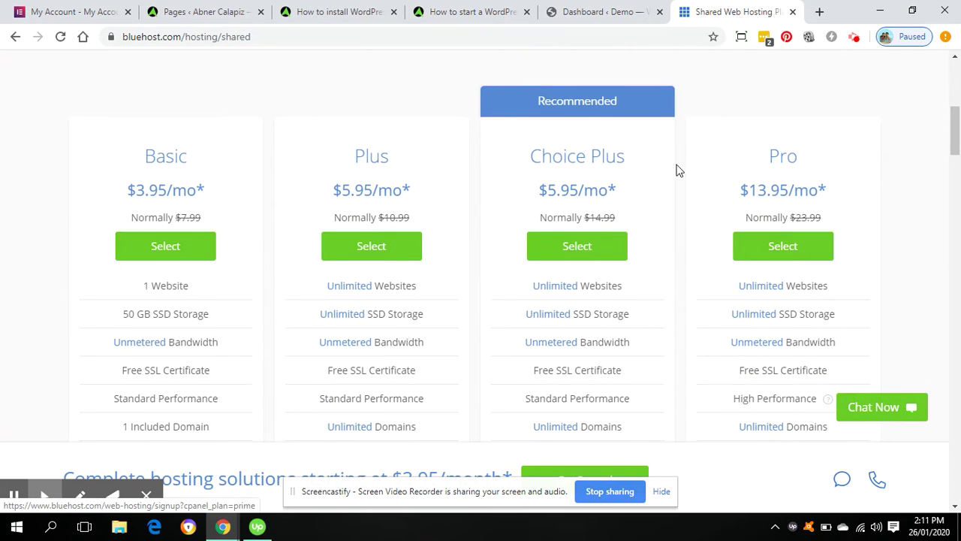
left_click(578, 245)
scroll(753, 126, "down", 2)
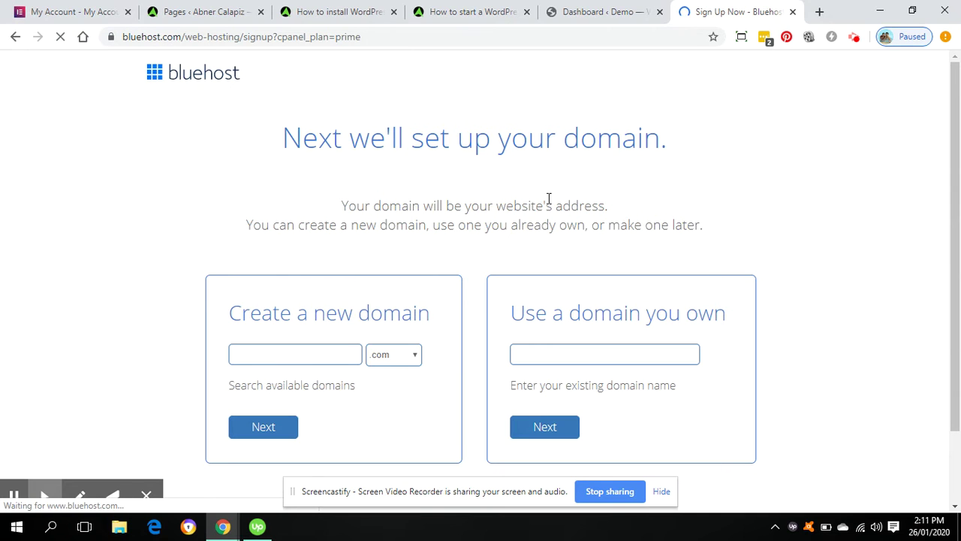
Search for a new .com domain made of the site owner's first name followed by "test"
left_click(323, 355)
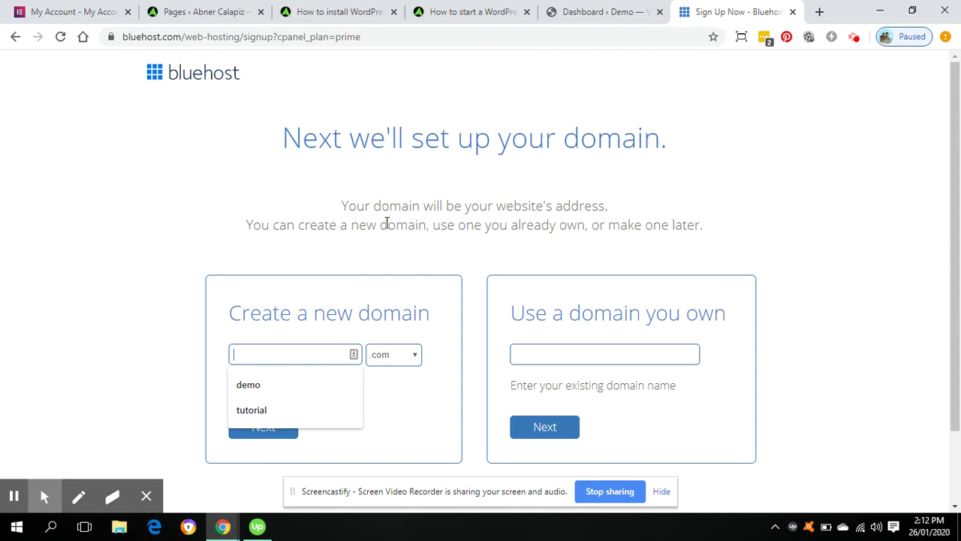
type("abn")
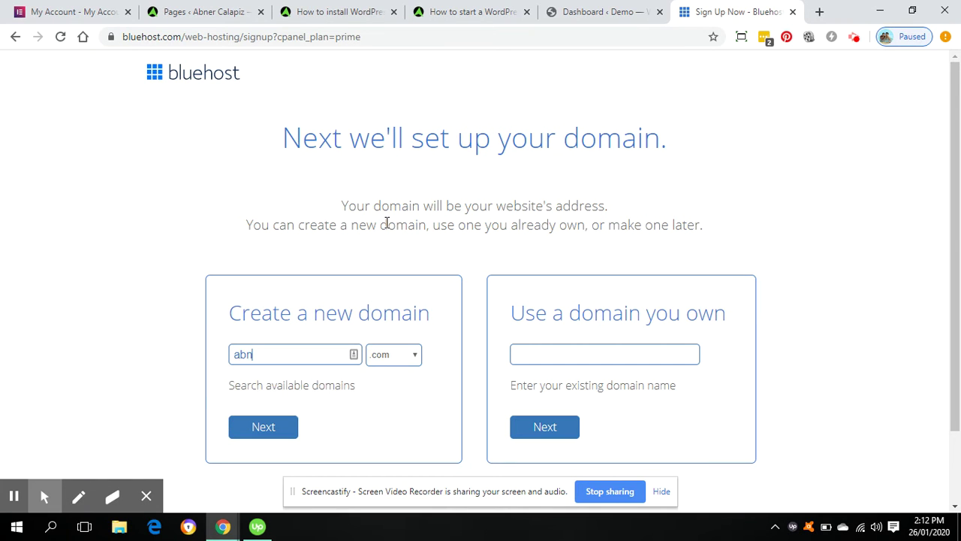
type("ertest")
left_click(269, 437)
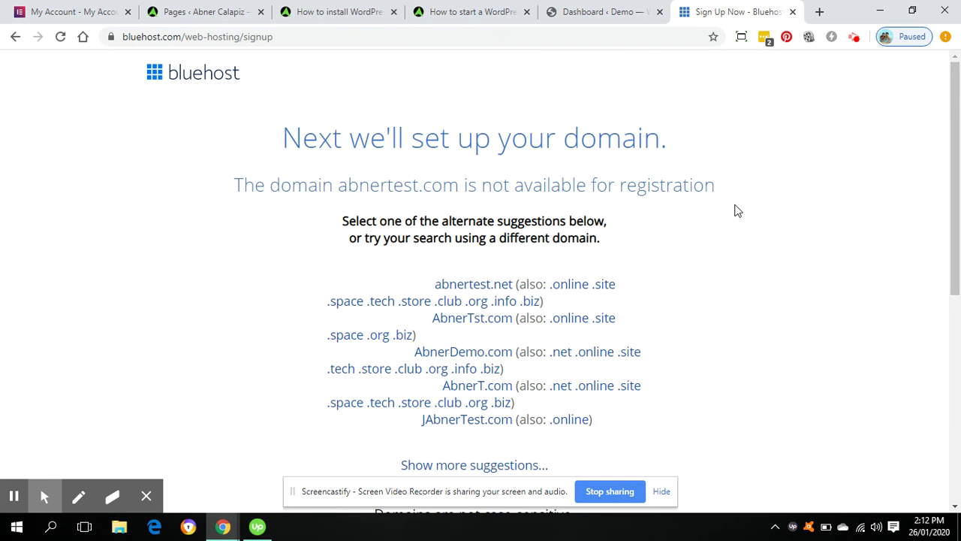
Examine the domain availability result and the alternative domain suggestions
scroll(736, 211, "down", 2)
scroll(738, 204, "down", 4)
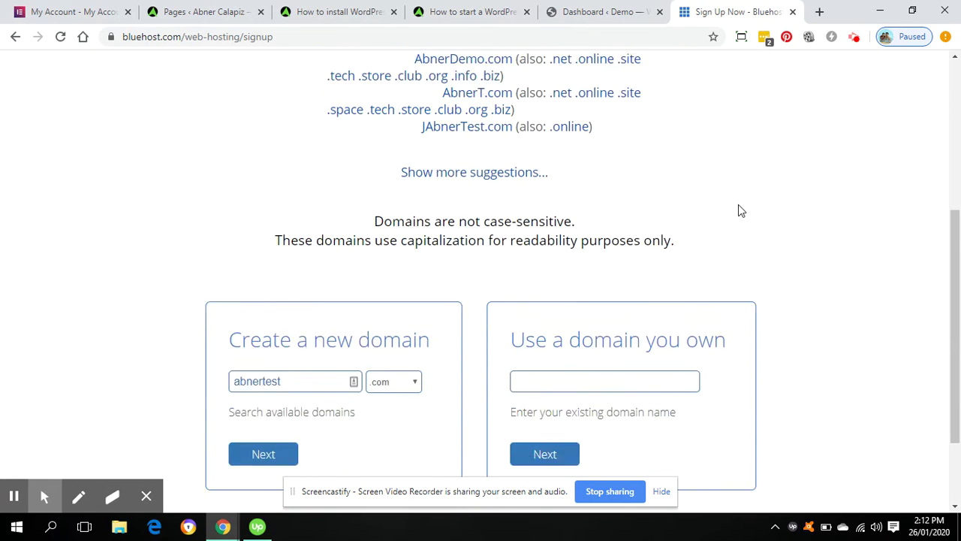
scroll(739, 203, "up", 5)
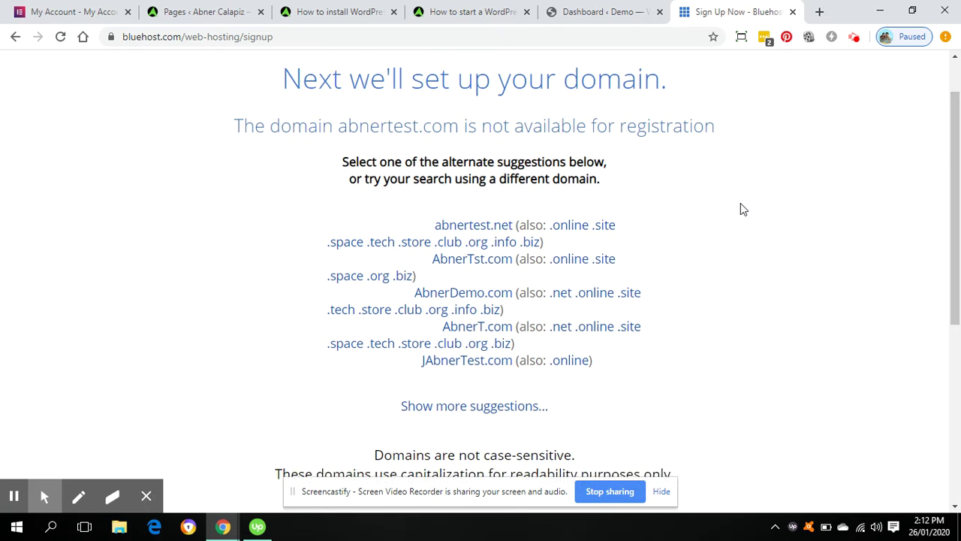
scroll(740, 209, "down", 2)
scroll(741, 209, "up", 2)
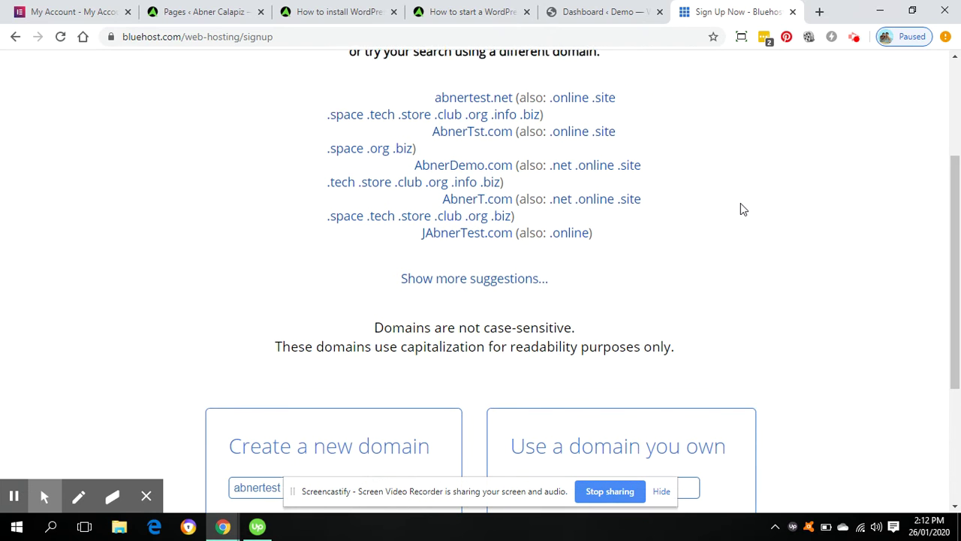
scroll(735, 193, "up", 1)
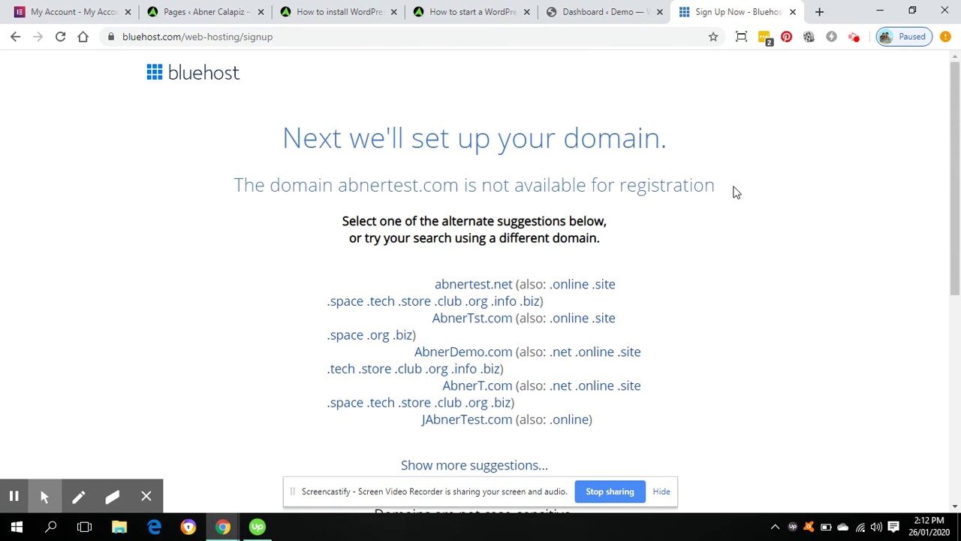
scroll(736, 193, "down", 3)
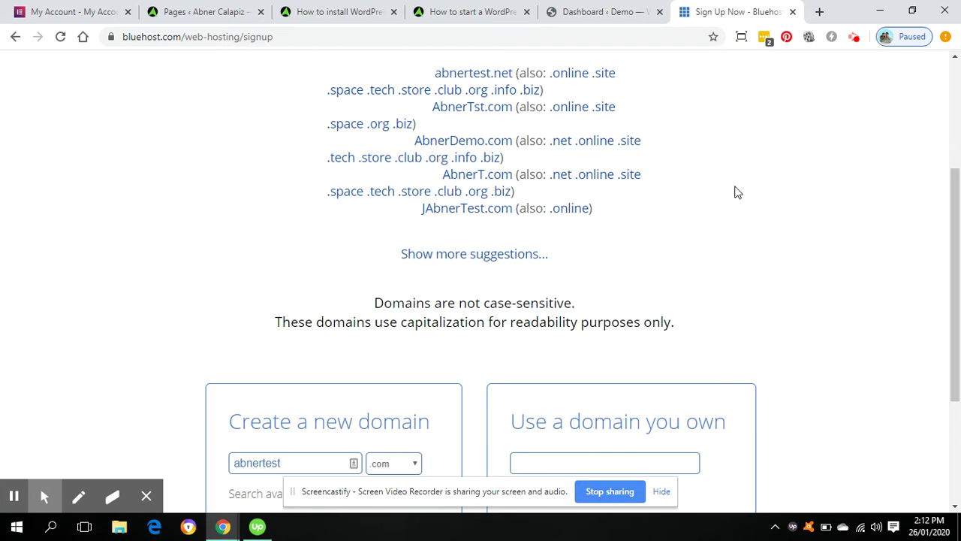
scroll(736, 192, "up", 3)
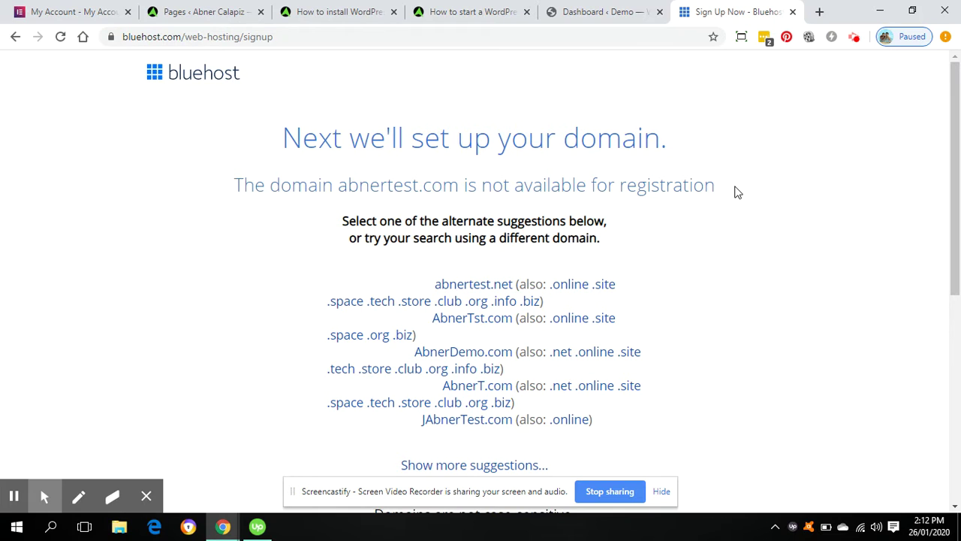
left_click_drag(376, 188, 458, 189)
Change the new .com domain name to the site owner's full name followed by "test" and submit it
scroll(620, 199, "down", 5)
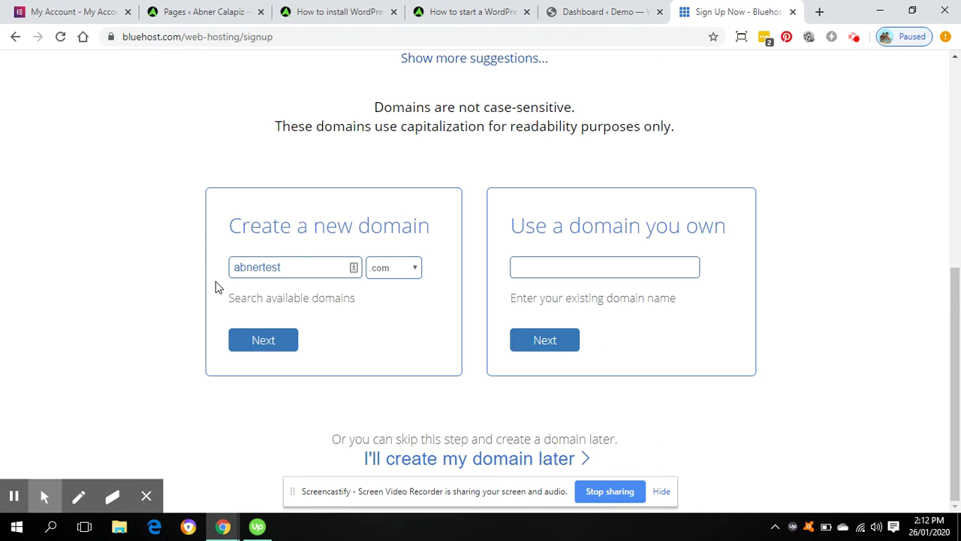
left_click(289, 271)
key("BackSpace")
key("BackSpace")
key("BackSpace")
key("BackSpace")
type("calapiztest")
left_click(258, 341)
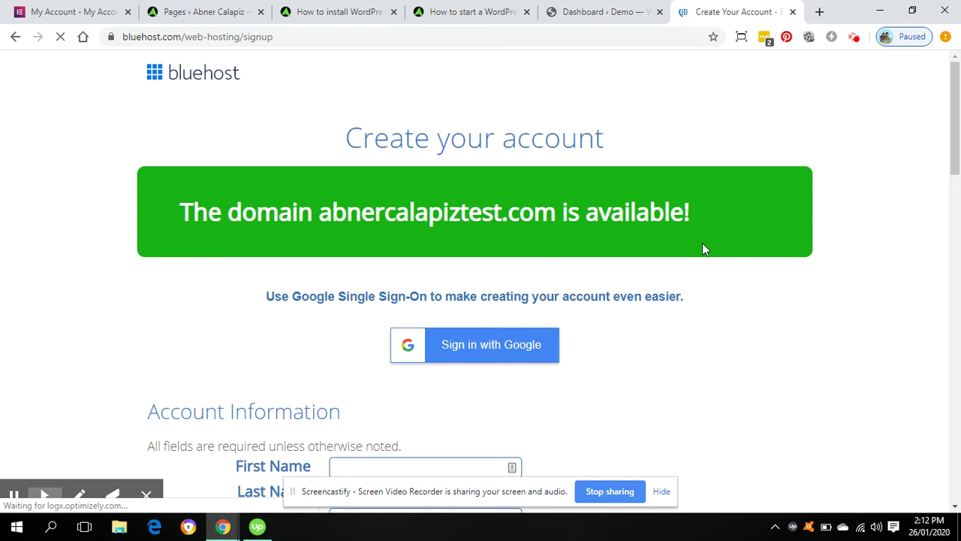
Compare the 12, 24 and 36 month Choice Plus price options offered as the account plan in the signup form
scroll(786, 257, "down", 2)
scroll(787, 257, "down", 2)
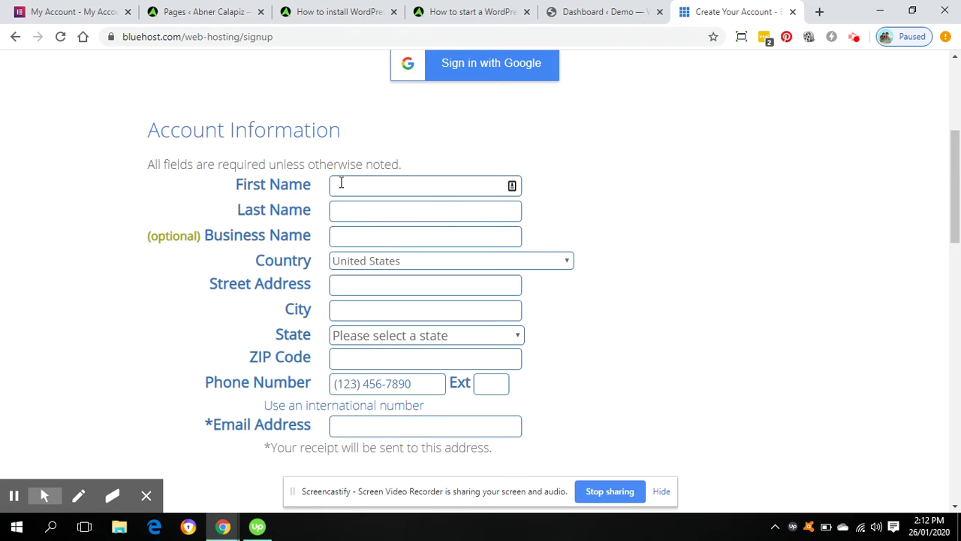
scroll(399, 192, "down", 5)
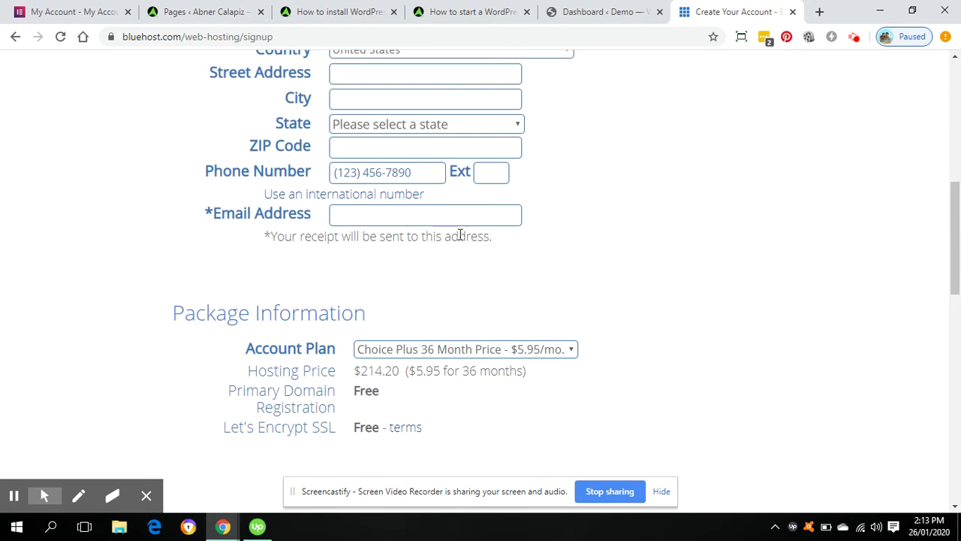
scroll(468, 227, "down", 4)
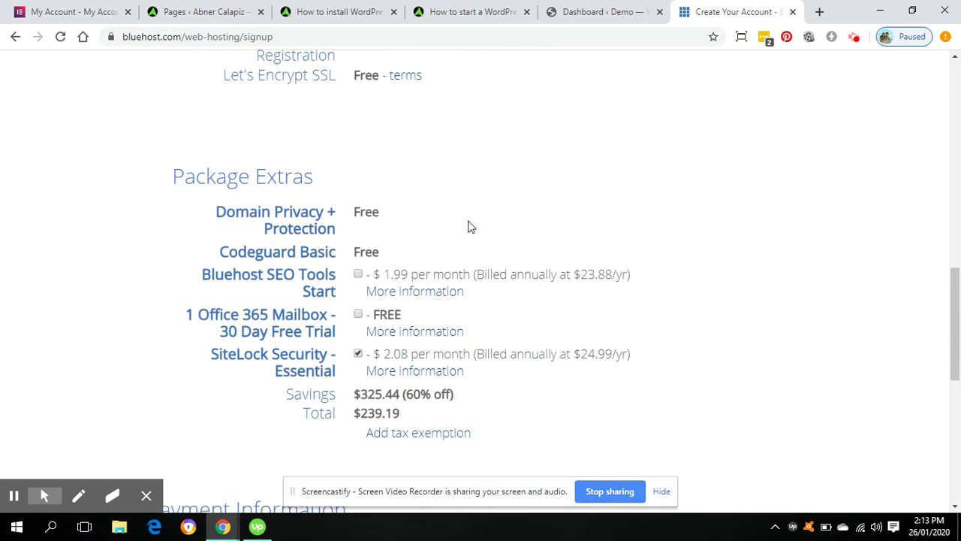
scroll(467, 220, "up", 5)
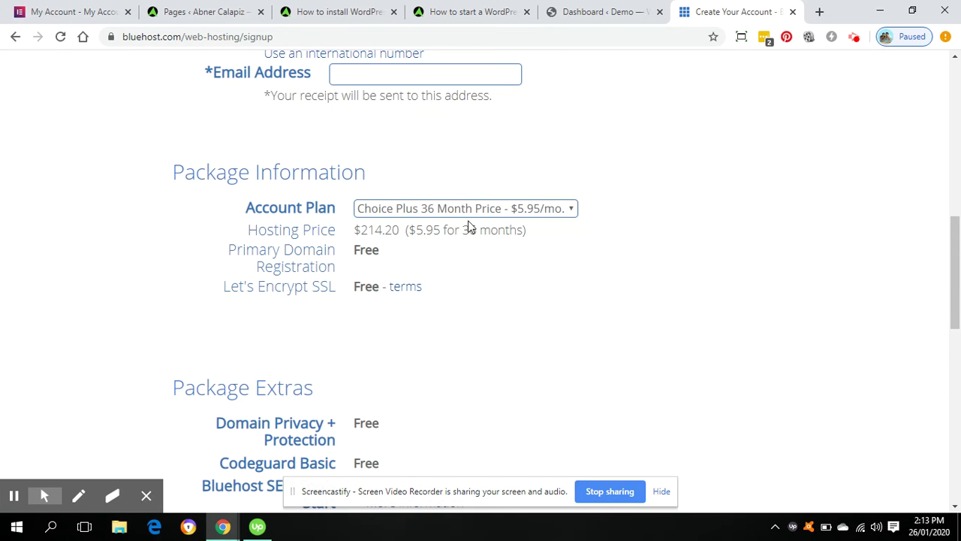
left_click(484, 208)
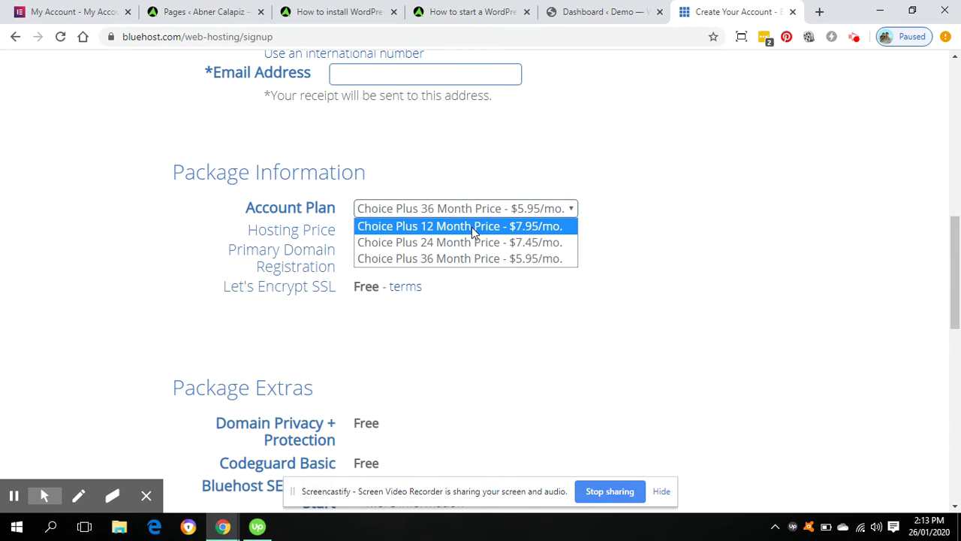
left_click(471, 226)
left_click(469, 216)
left_click(457, 241)
left_click(462, 215)
left_click(456, 257)
left_click(464, 217)
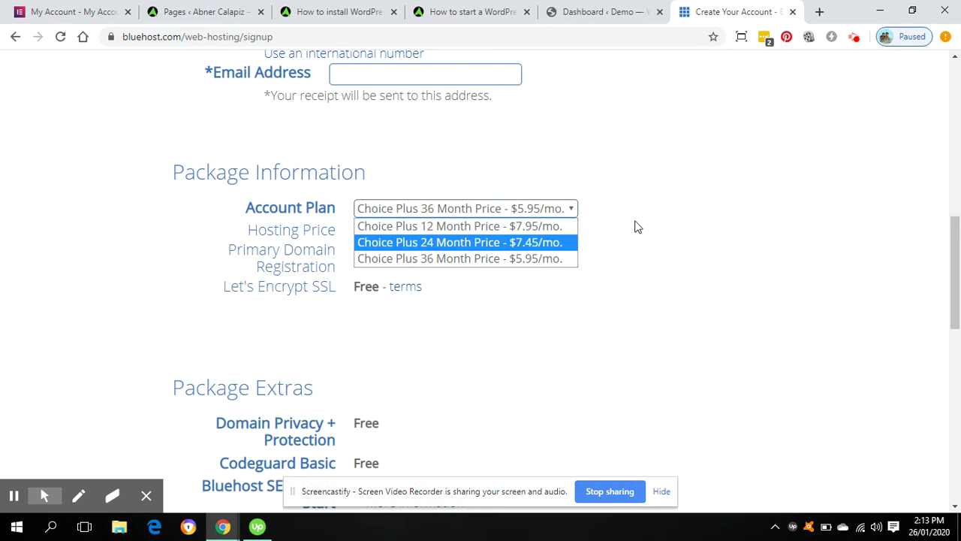
left_click(702, 223)
Examine the package information, the package extras and the credit card payment fields of the signup form
scroll(638, 238, "down", 2)
scroll(637, 238, "up", 2)
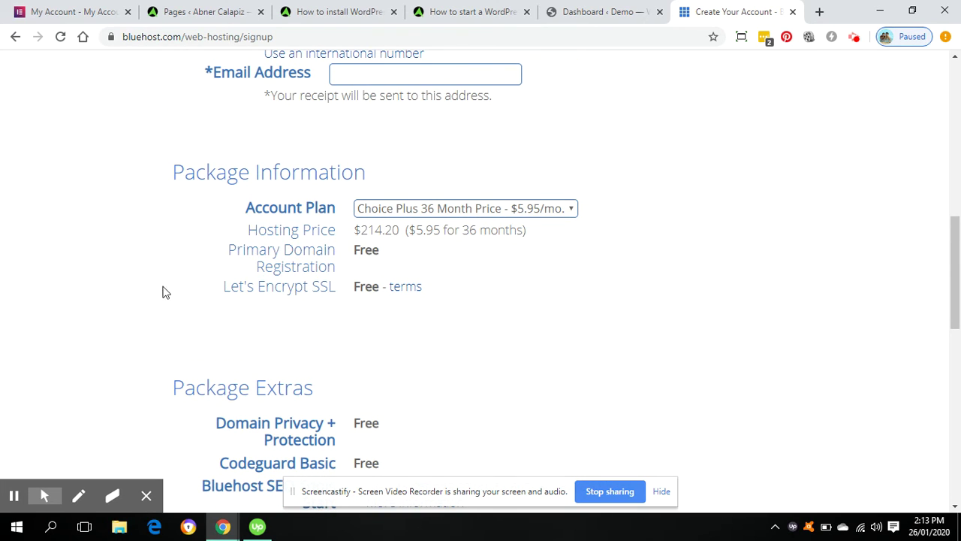
scroll(276, 247, "down", 1)
scroll(569, 232, "down", 2)
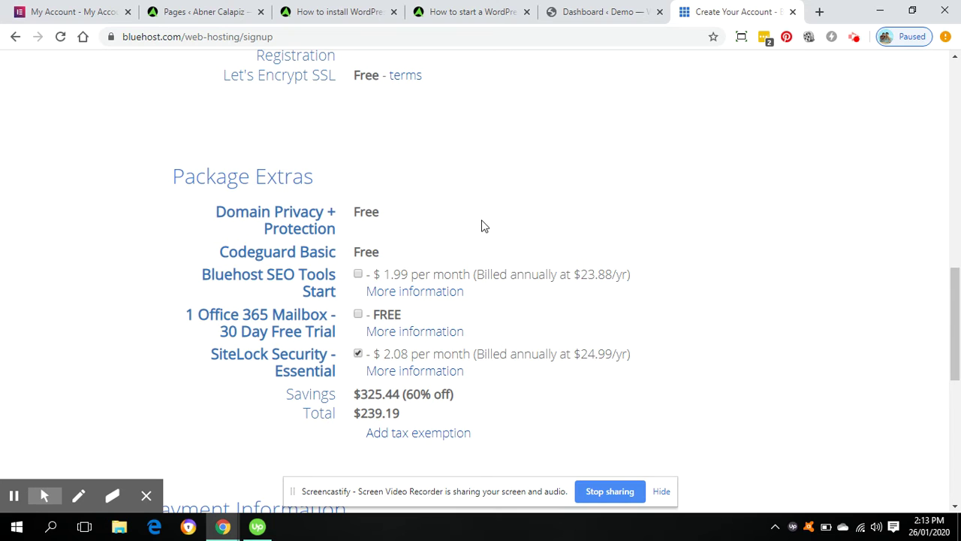
scroll(179, 286, "down", 1)
scroll(180, 282, "down", 2)
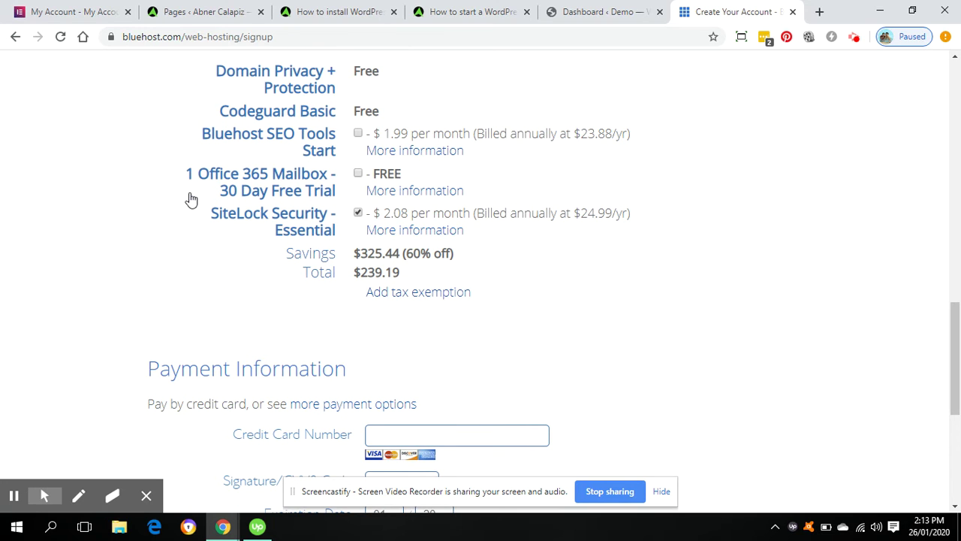
scroll(214, 284, "down", 2)
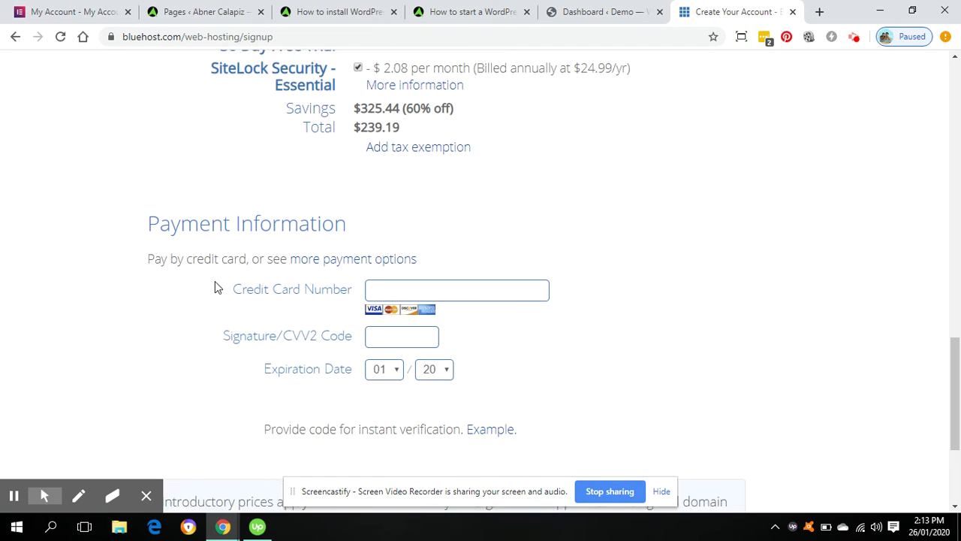
scroll(214, 286, "down", 2)
scroll(215, 285, "up", 1)
left_click(400, 220)
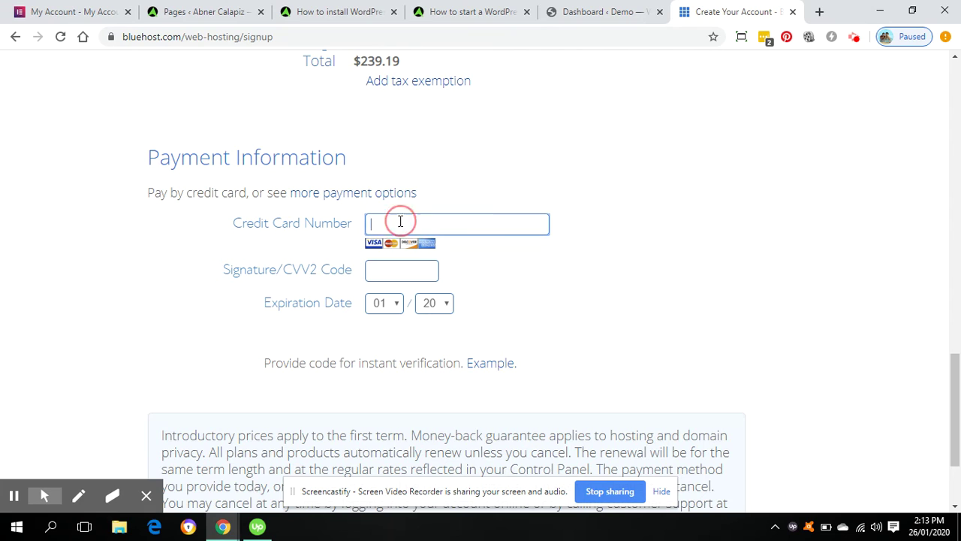
Review the whole signup form from the account information through to the payment details, terms agreement and submission area
scroll(302, 259, "up", 10)
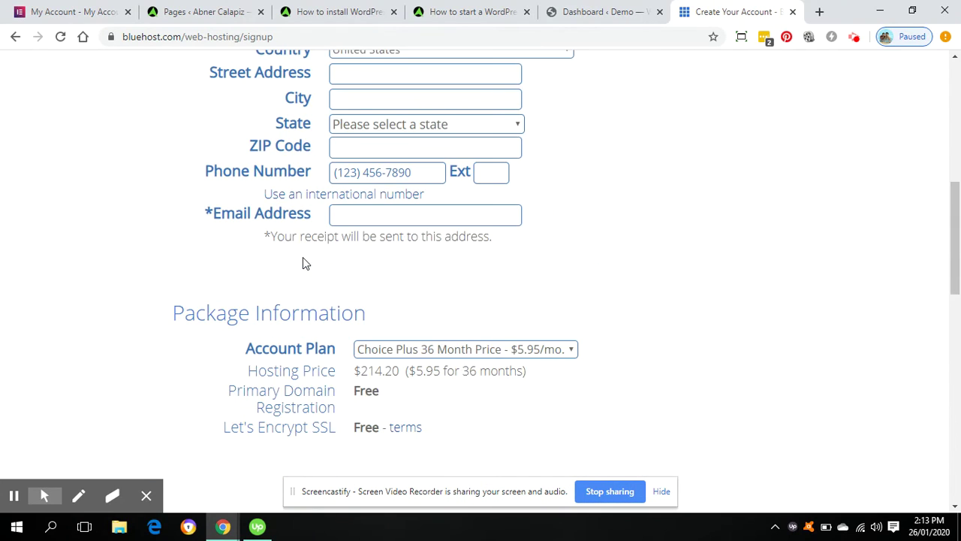
scroll(303, 257, "down", 10)
scroll(535, 259, "up", 5)
scroll(535, 259, "down", 6)
scroll(534, 260, "up", 15)
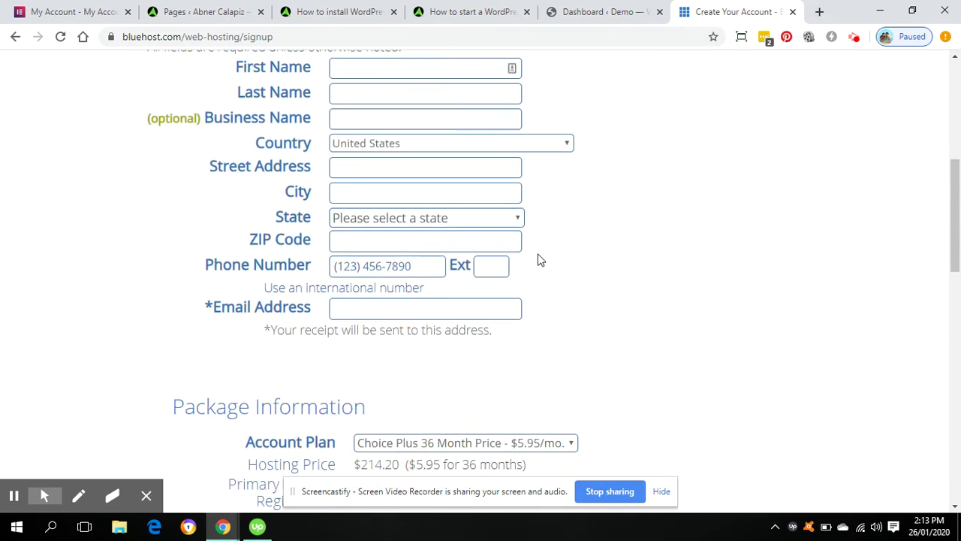
scroll(539, 260, "up", 1)
scroll(539, 260, "up", 4)
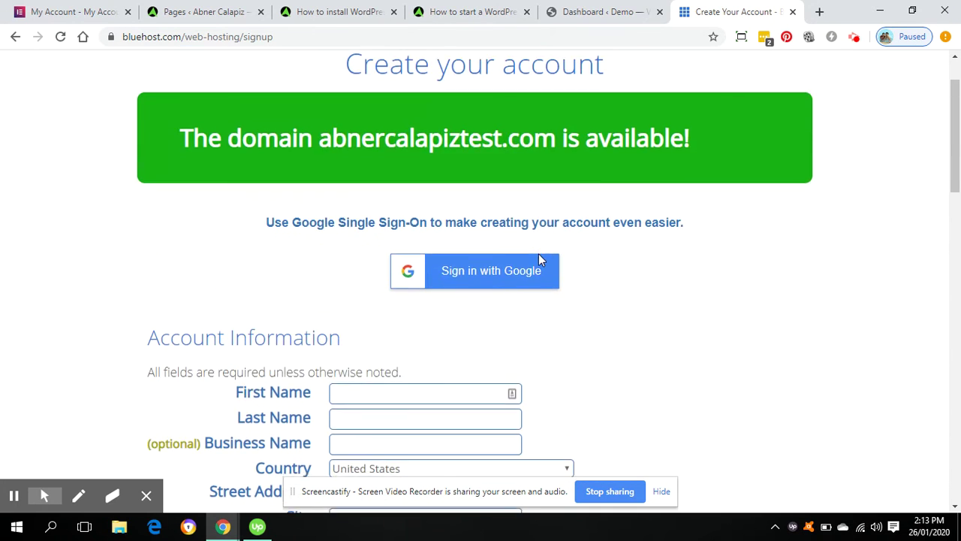
scroll(539, 260, "down", 7)
scroll(538, 259, "down", 2)
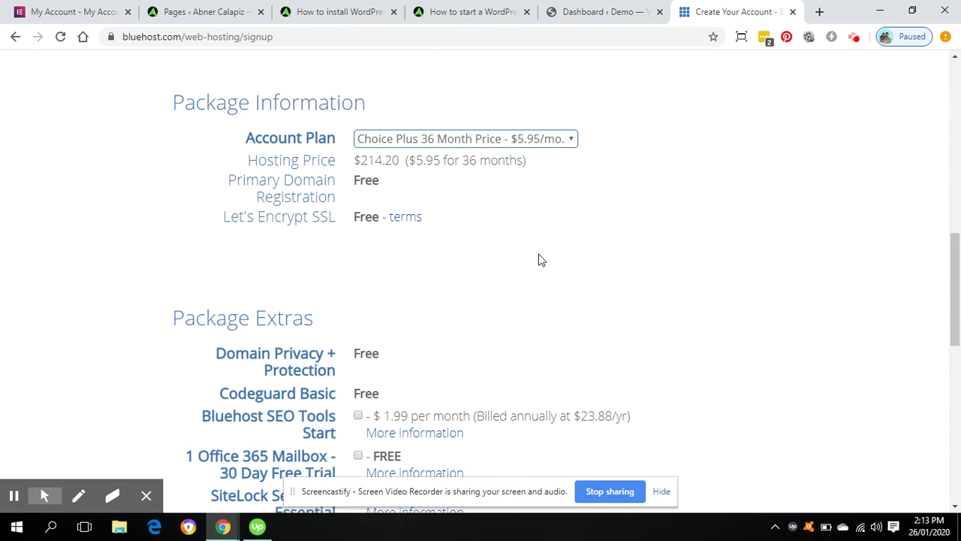
scroll(539, 260, "down", 7)
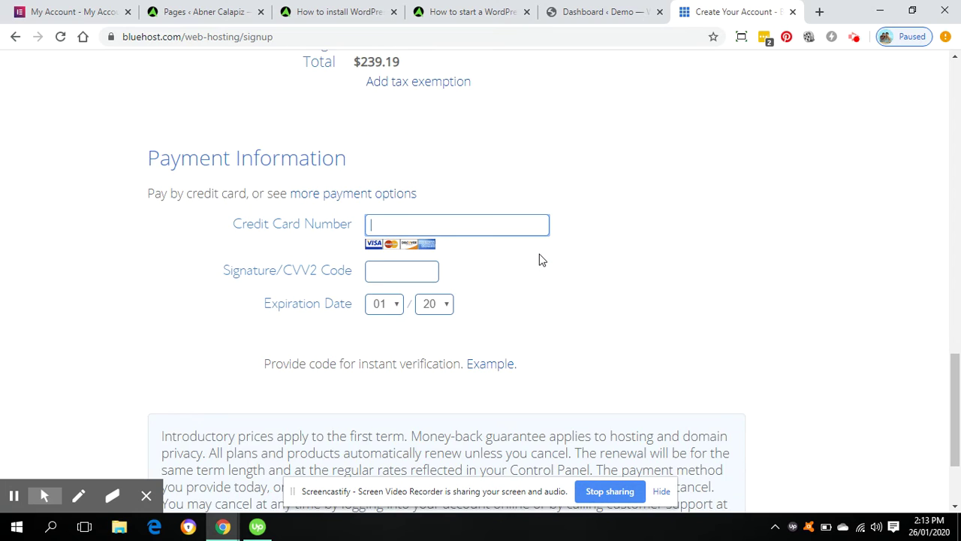
scroll(539, 260, "down", 2)
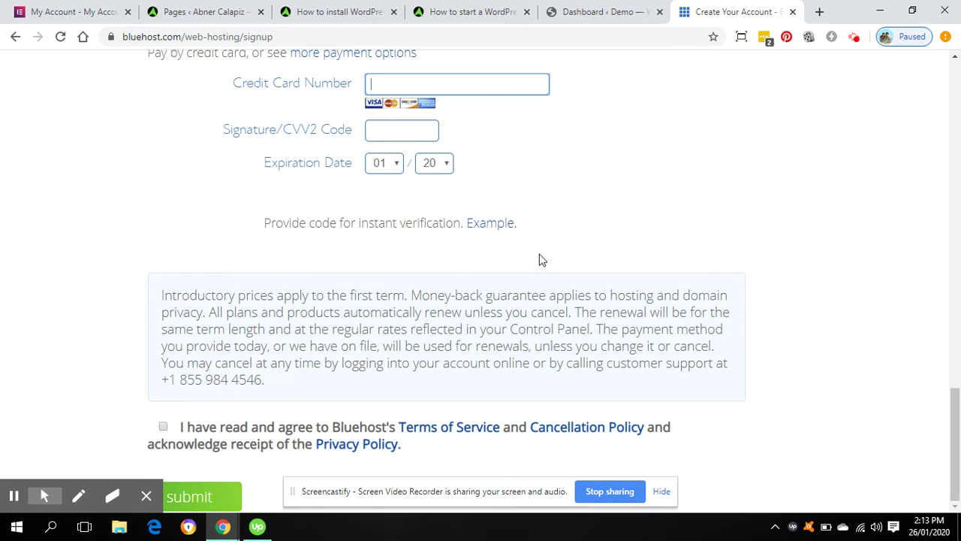
Review the signup form's package and payment sections and accept the Terms of Service, Cancellation Policy and Privacy Policy agreement
scroll(539, 260, "up", 7)
scroll(543, 259, "down", 7)
scroll(528, 294, "up", 4)
scroll(538, 293, "up", 10)
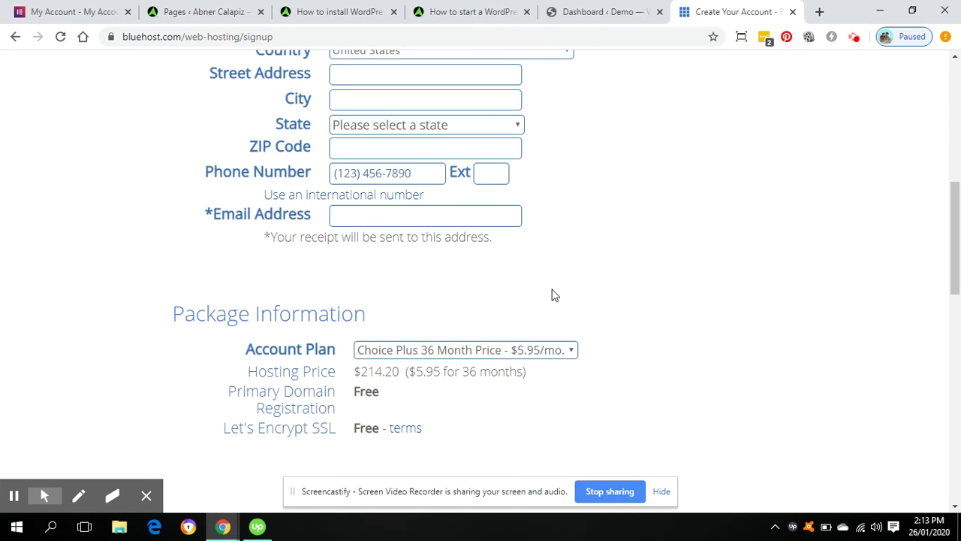
scroll(444, 318, "down", 3)
scroll(445, 317, "down", 8)
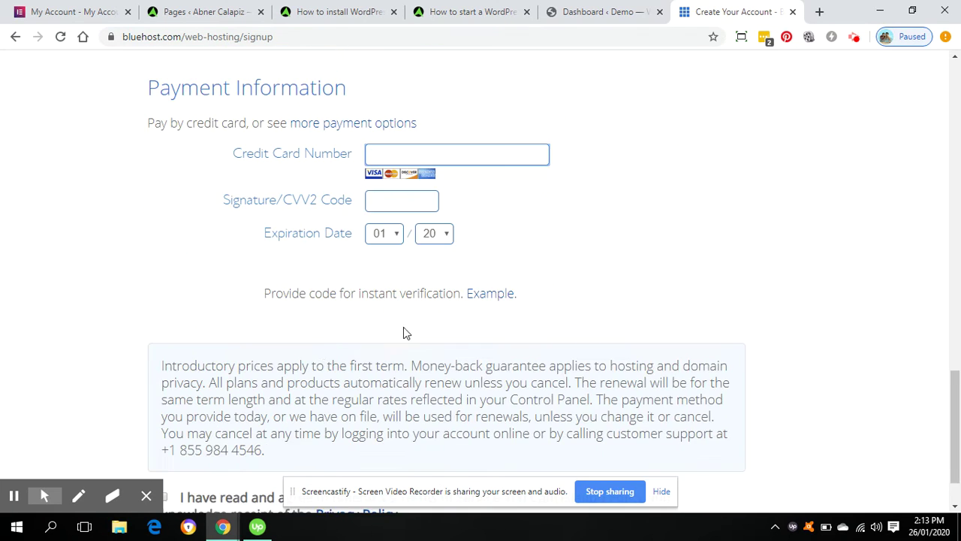
left_click(194, 433)
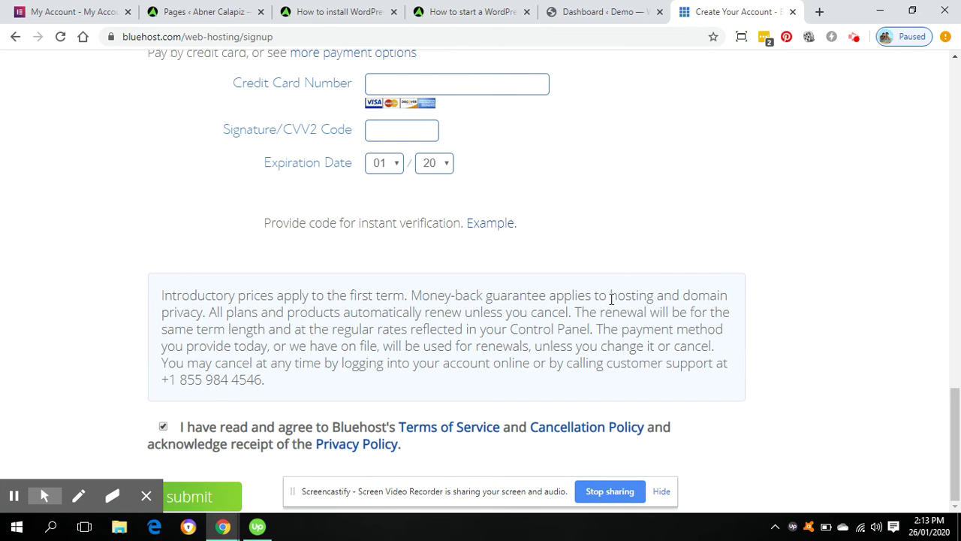
Return to the beginning of the signup form and dismiss the Special Sign-Up Offer
scroll(620, 299, "up", 12)
scroll(620, 299, "up", 1)
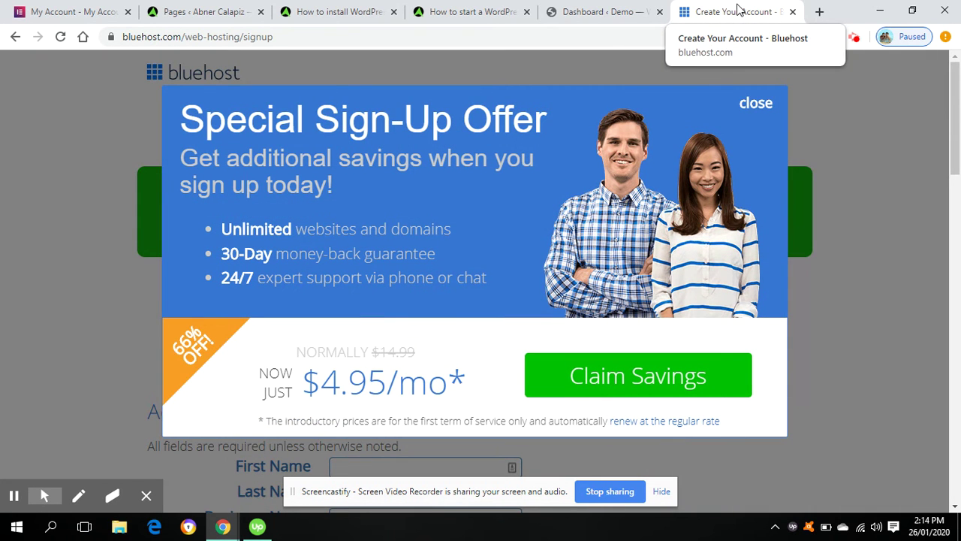
left_click(755, 101)
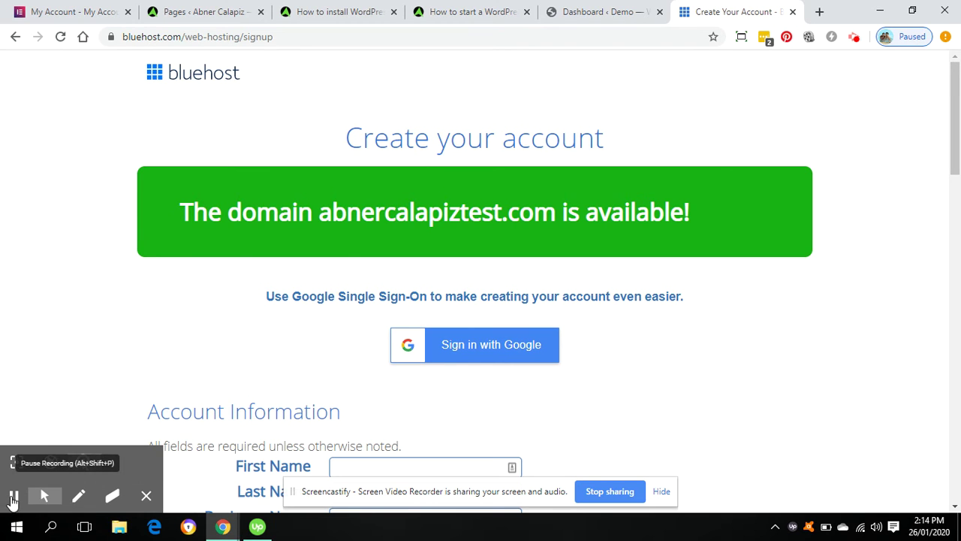
Switch to the demo site's WordPress dashboard and open the page for adding new themes
left_click(600, 9)
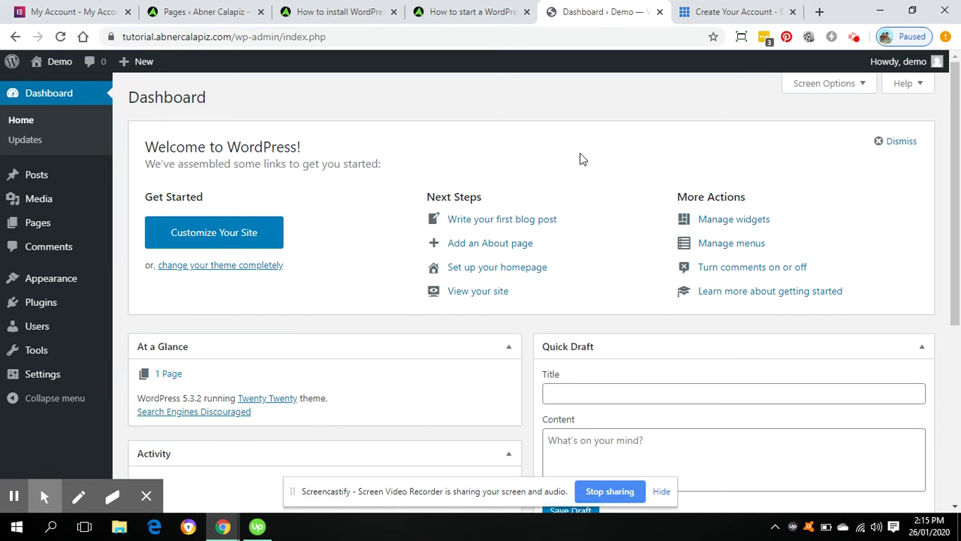
left_click(441, 8)
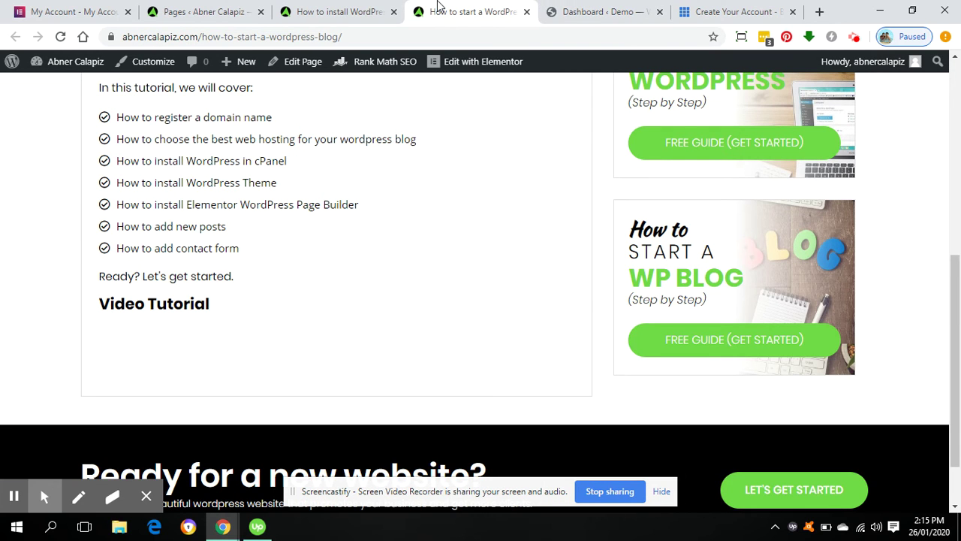
left_click(610, 7)
mouse_move(60, 284)
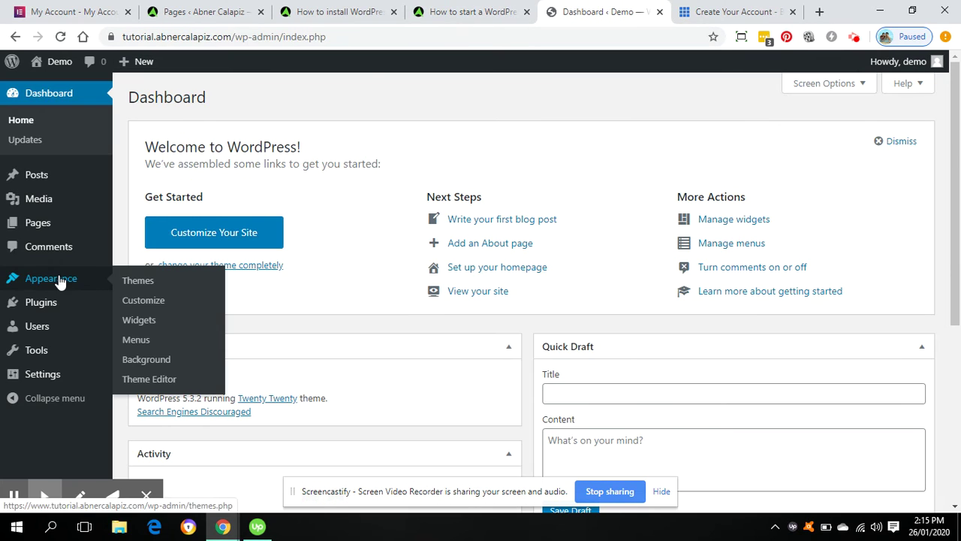
left_click(147, 285)
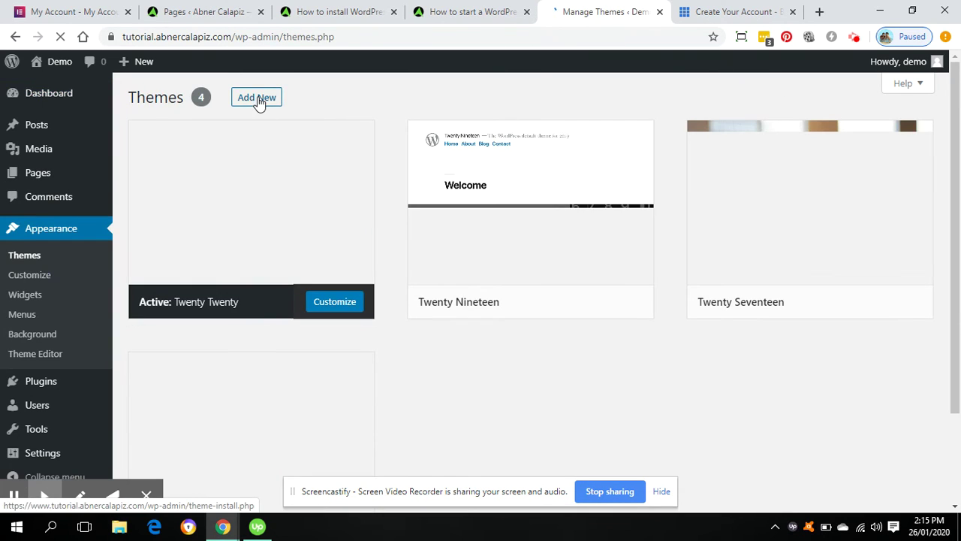
left_click(257, 101)
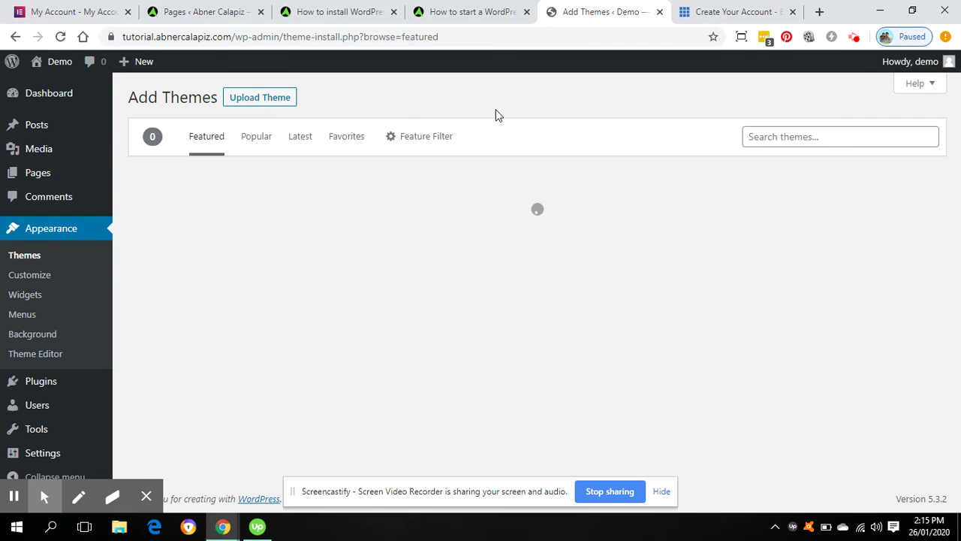
Search the theme directory for "Hello elementor" and install and activate the Hello Elementor theme
left_click(772, 136)
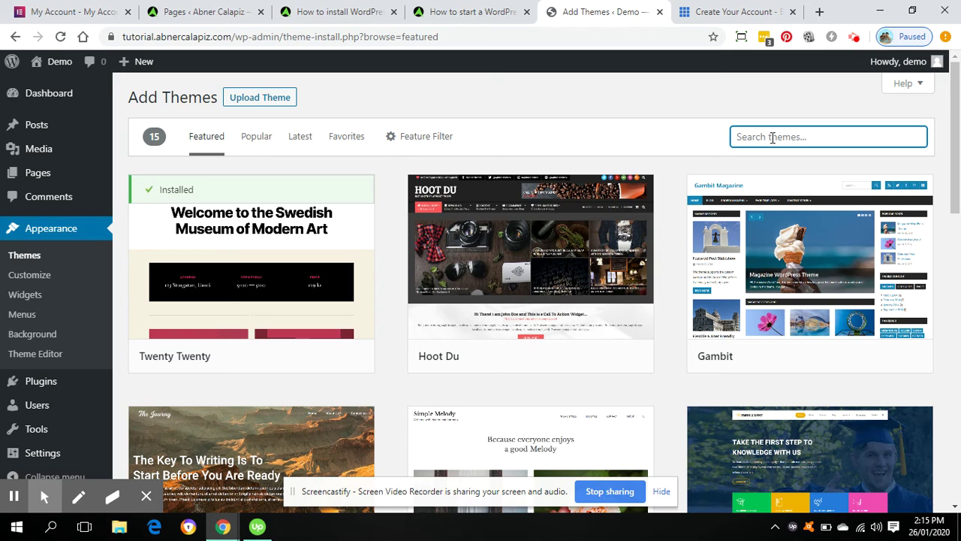
type("Hello elementor")
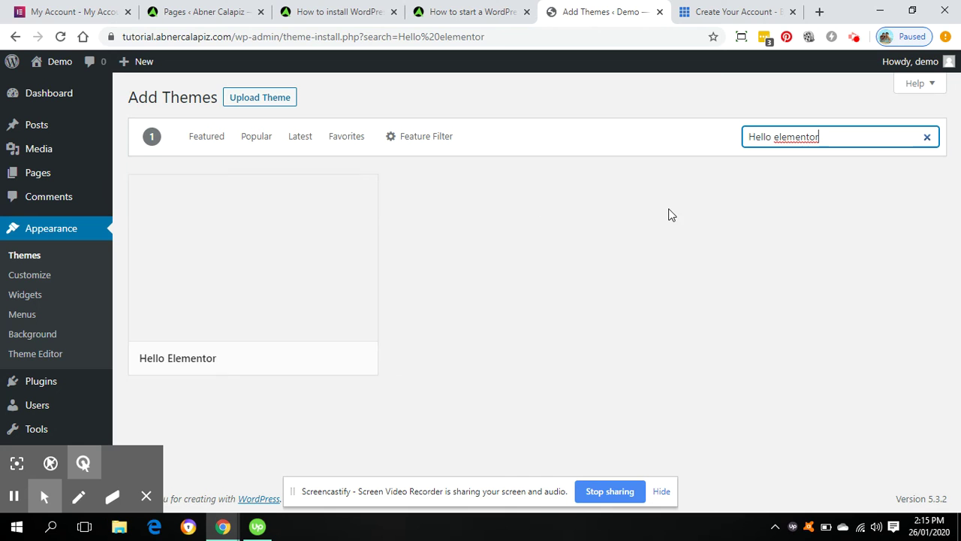
mouse_move(279, 375)
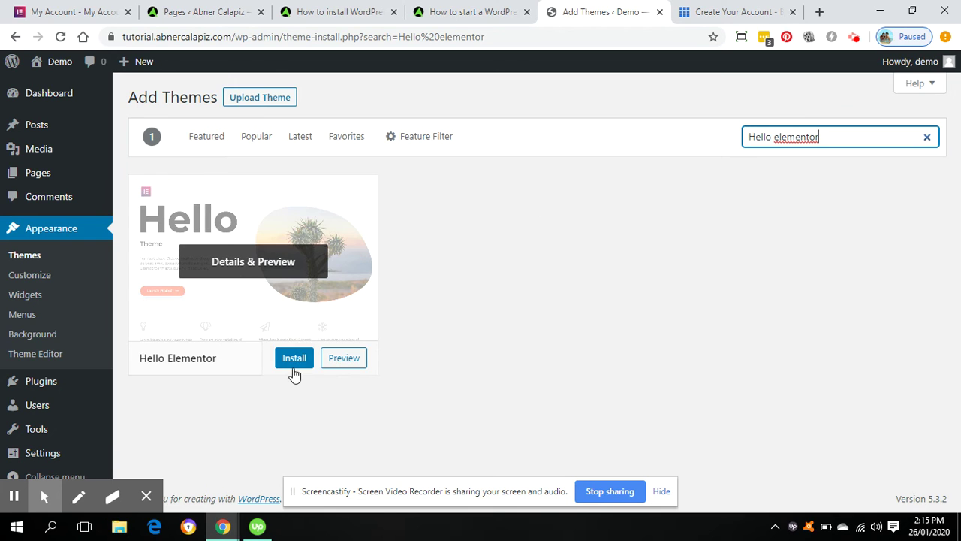
left_click(292, 358)
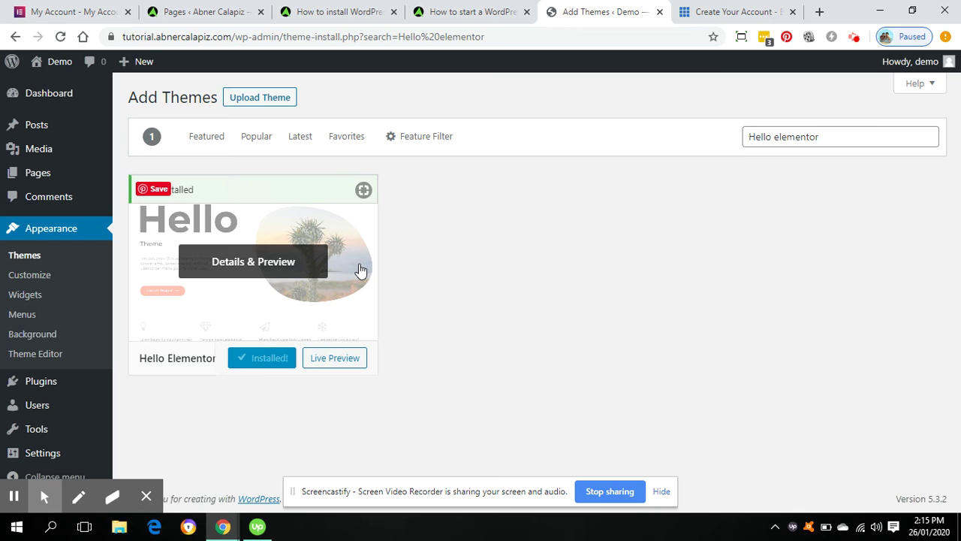
left_click(272, 359)
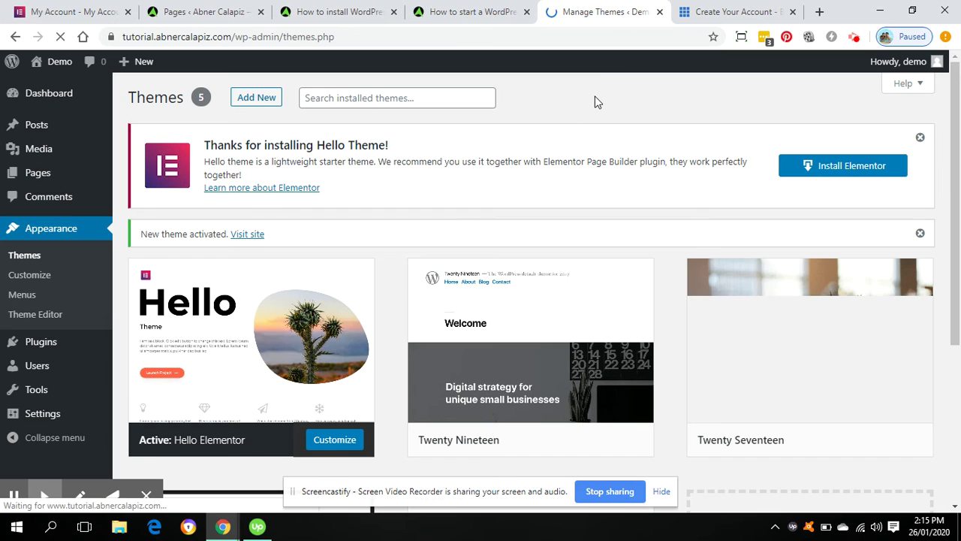
View the demo site's front page in a separate browser tab and close that tab again
mouse_move(58, 64)
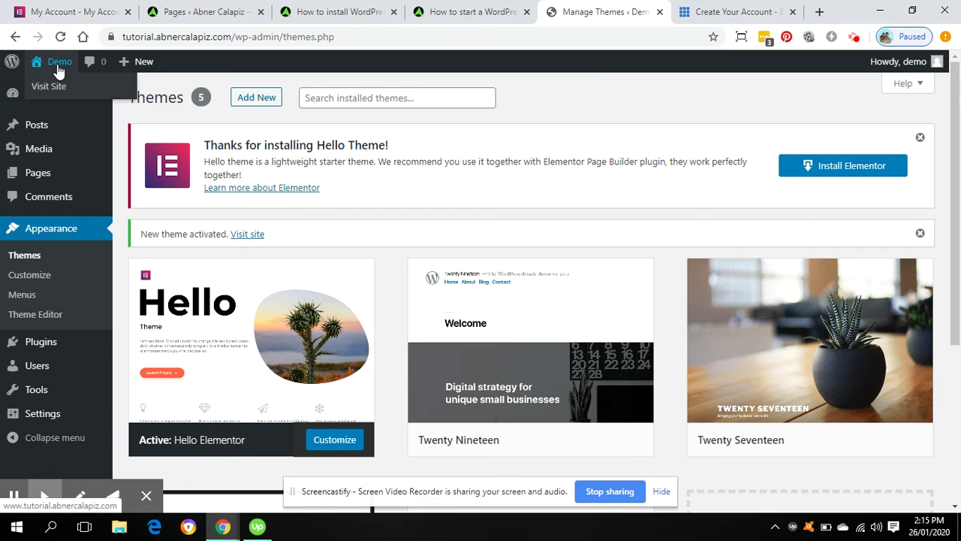
middle_click(54, 92)
left_click(646, 7)
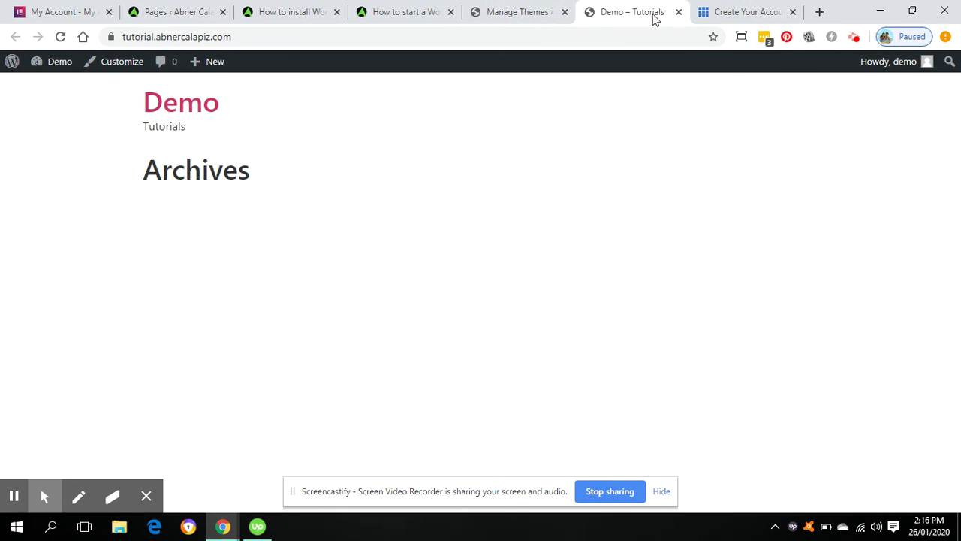
middle_click(599, 15)
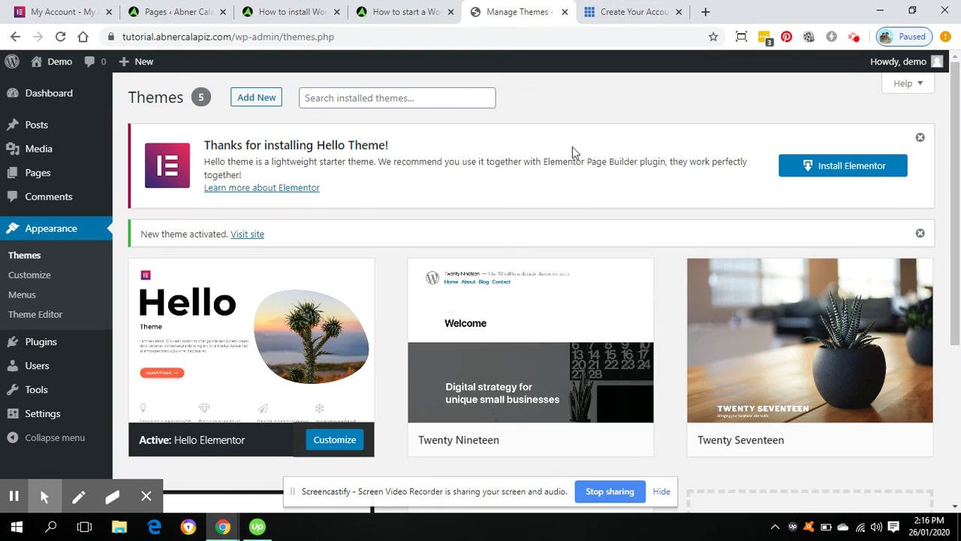
Install the Elementor Page Builder plugin recommended by the Hello theme and activate it
left_click(840, 174)
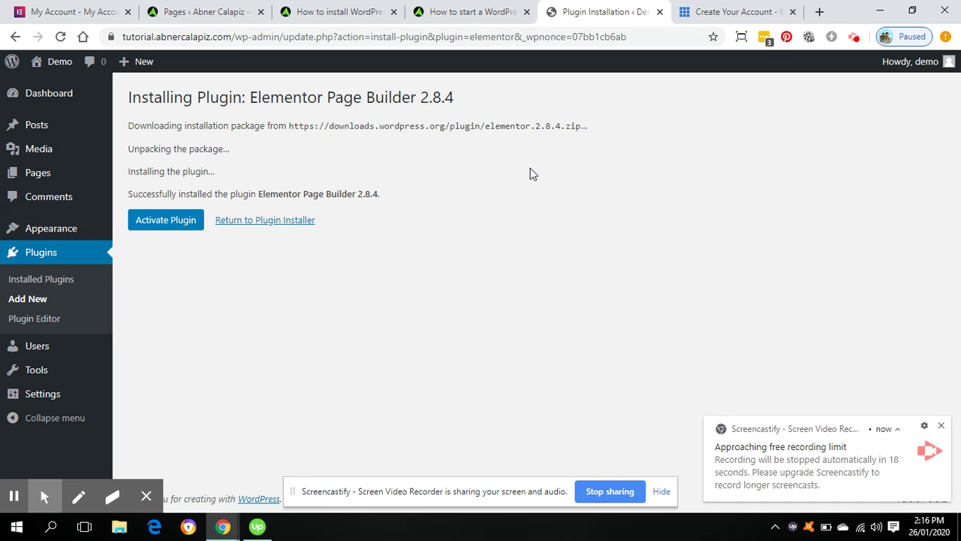
left_click(165, 218)
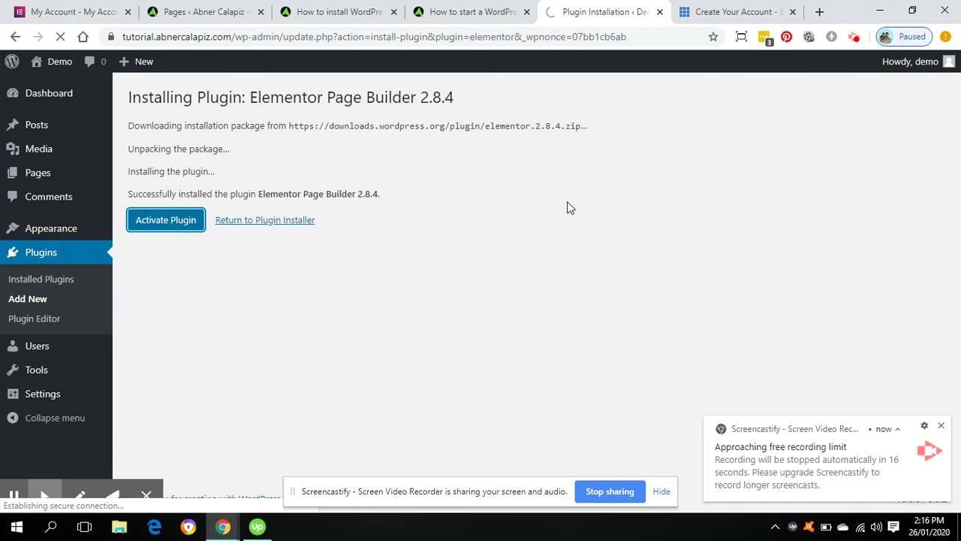